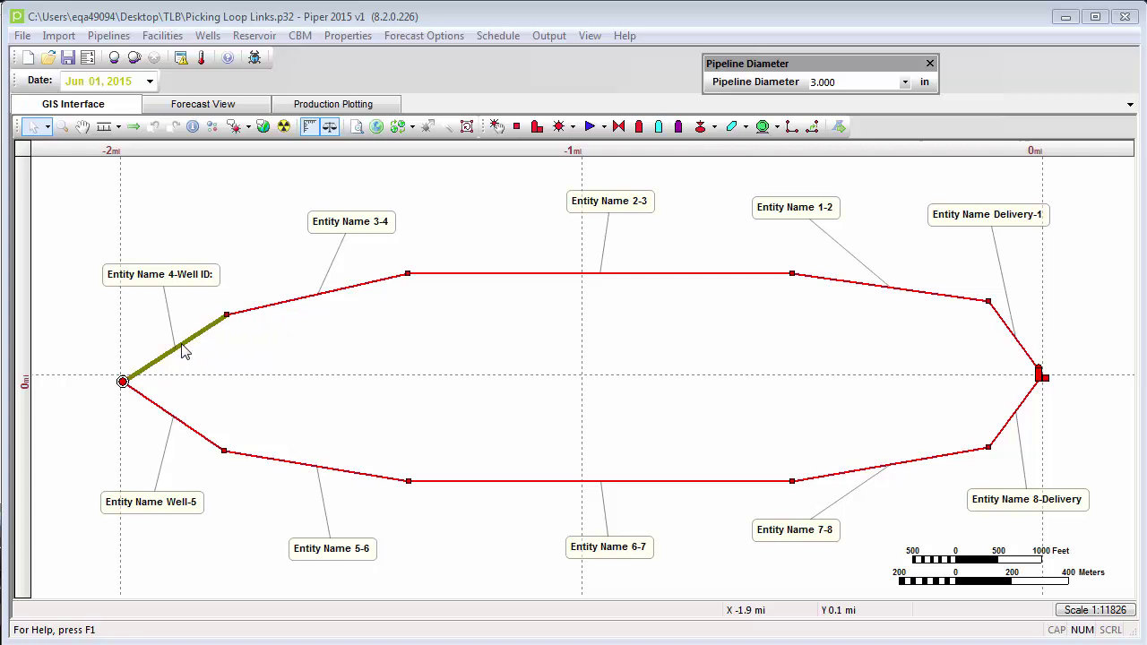
Review the Looped settings of all links in the Gathering System table against the links on the map.
mouse_move(175, 356)
mouse_move(135, 383)
mouse_move(173, 421)
left_click(109, 36)
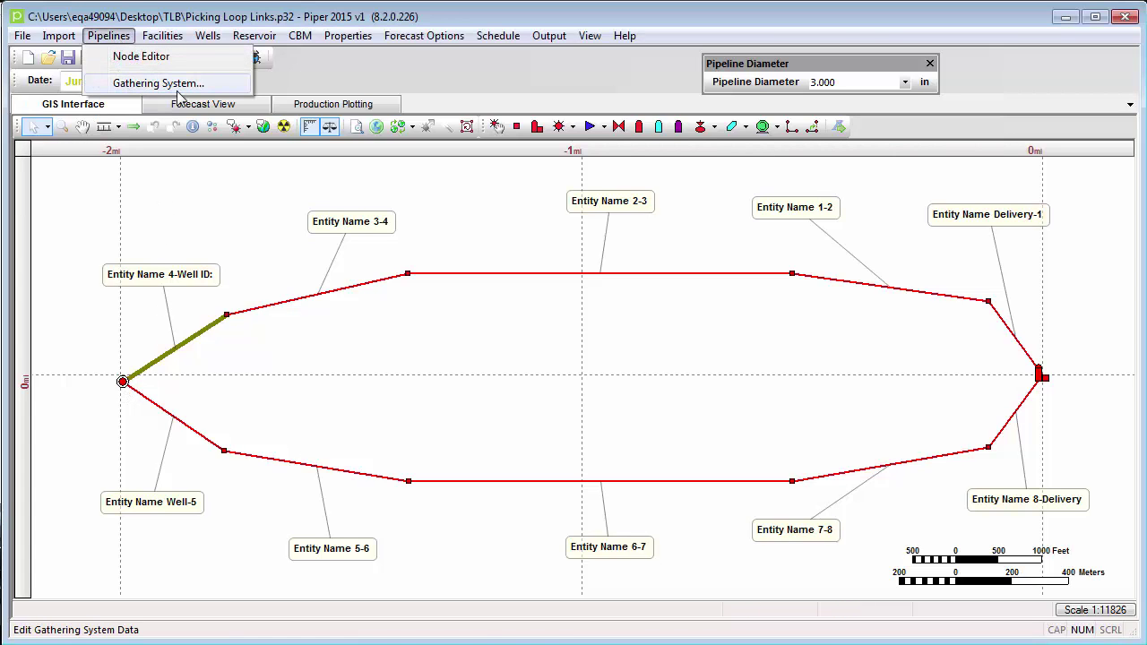
left_click(179, 84)
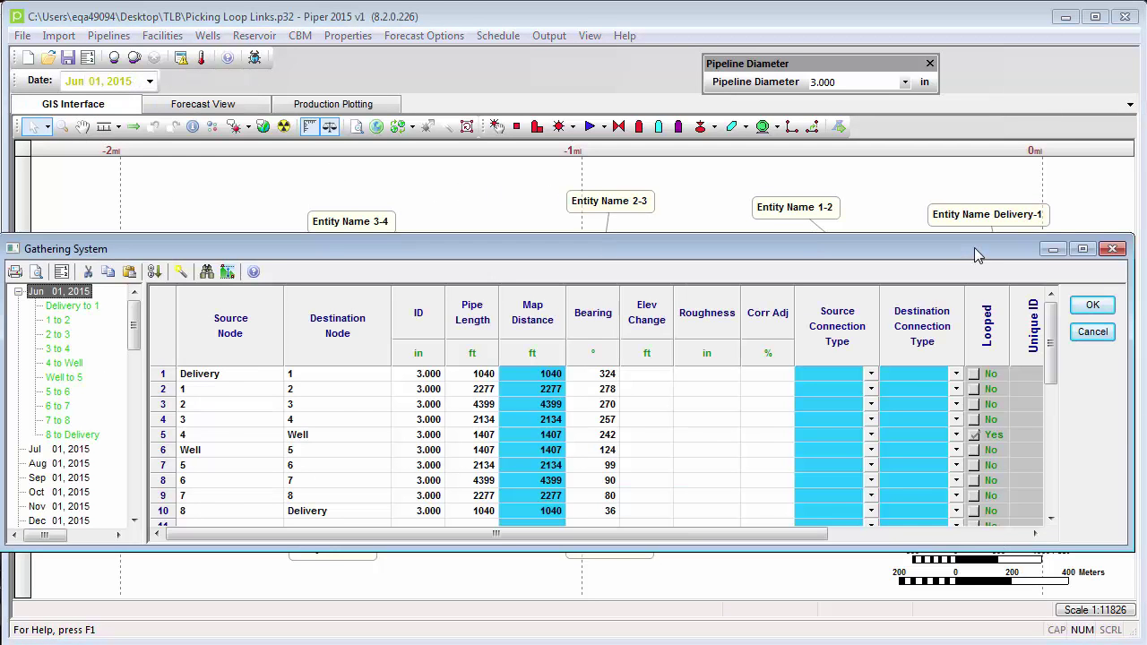
left_click_drag(974, 248, 712, 213)
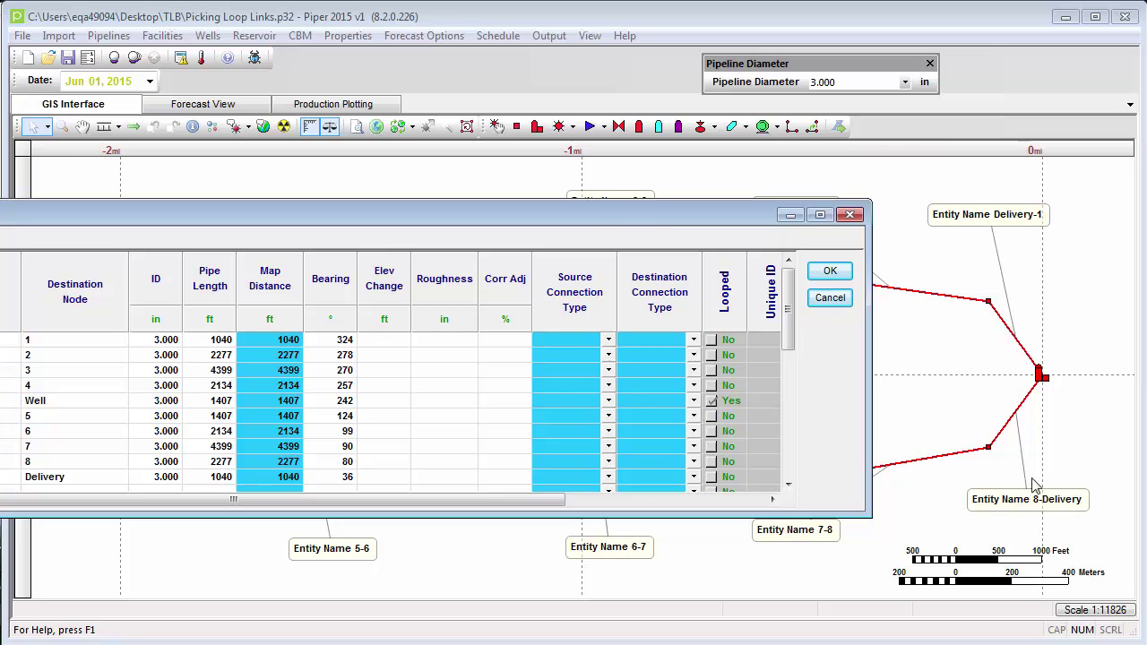
left_click_drag(596, 215, 859, 196)
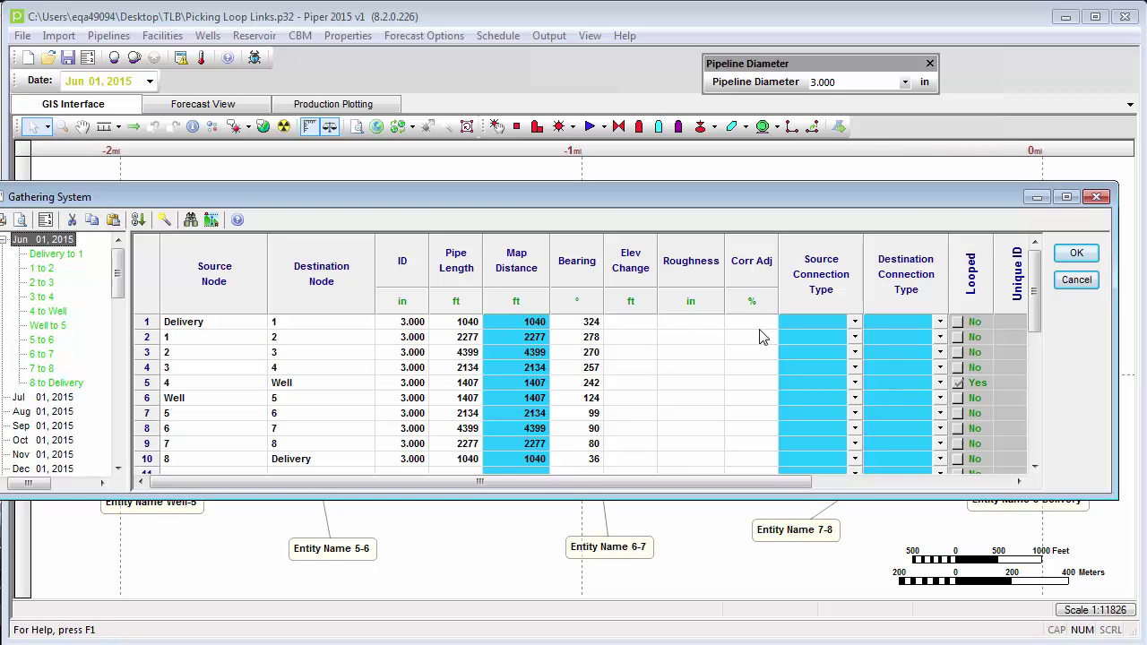
left_click(1079, 254)
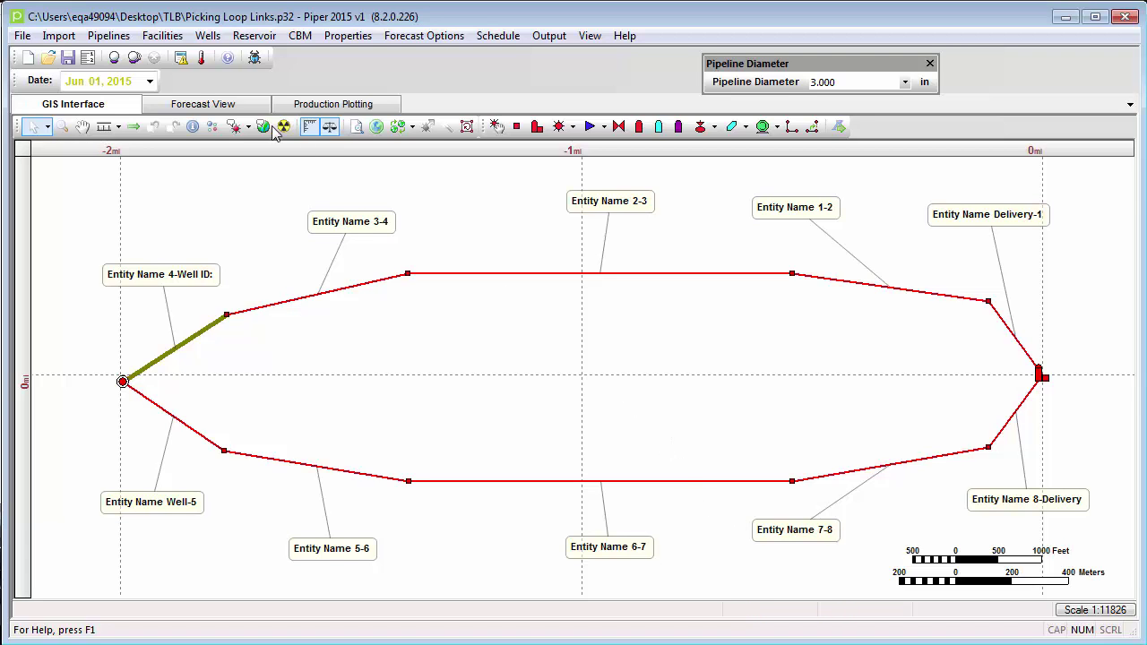
Run the forecast and review the friction loss and flow rate labels of both pipeline branches on the map.
left_click(116, 61)
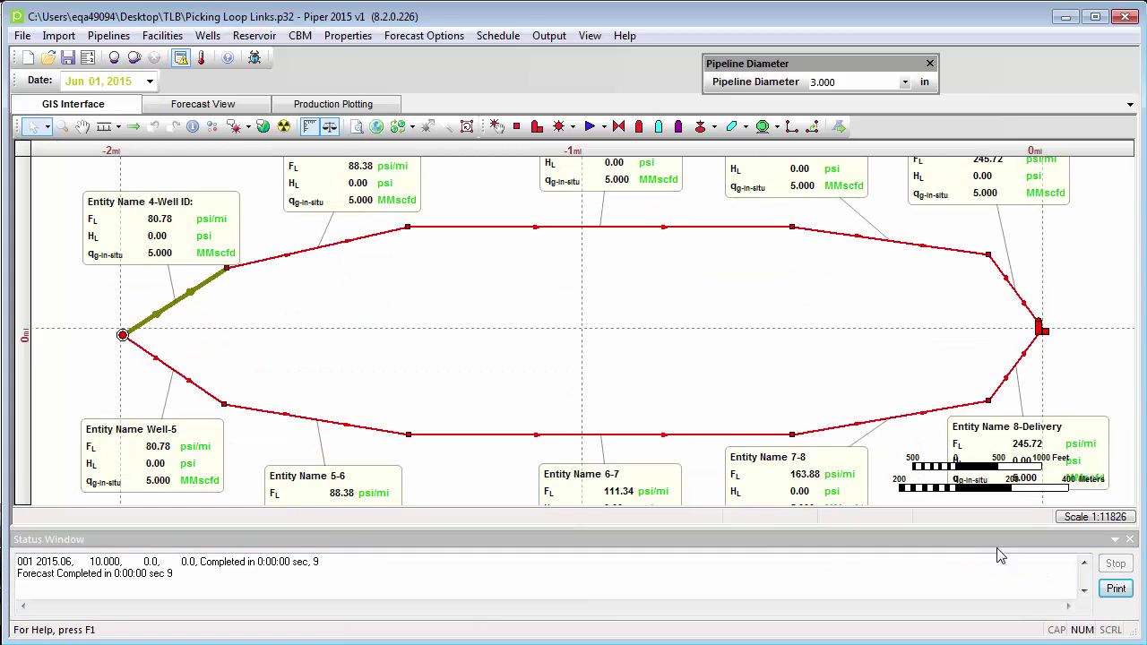
left_click(1129, 540)
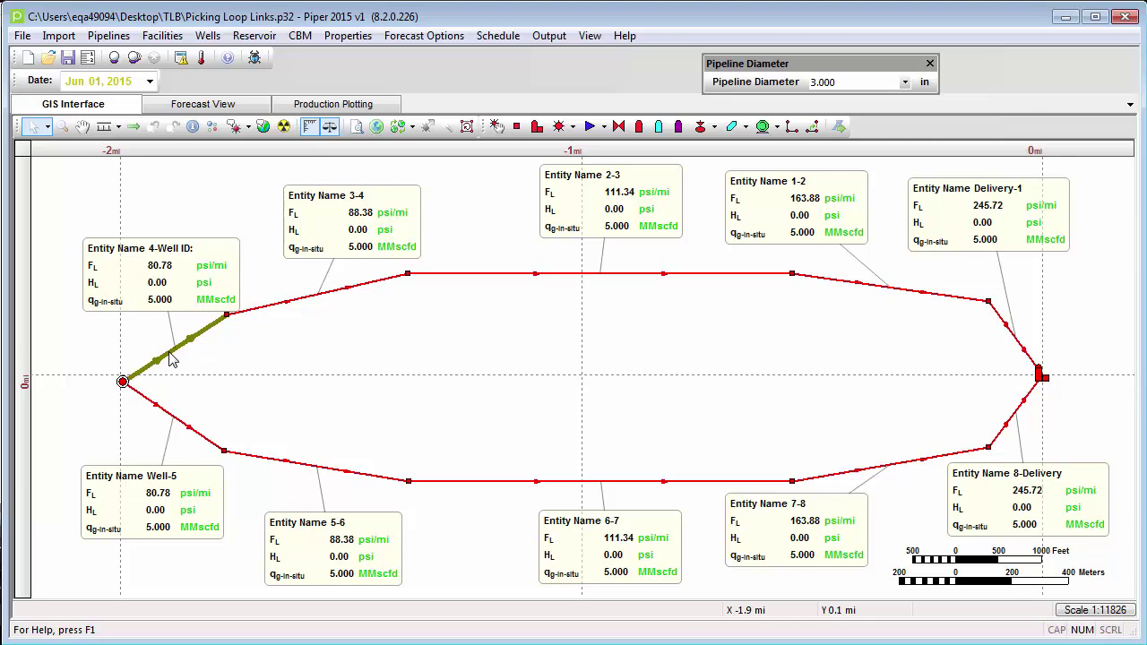
mouse_move(171, 358)
Lasso-select the upper branch of links between the well and the delivery point and set their internal diameter to 6.000 in.
left_click(48, 126)
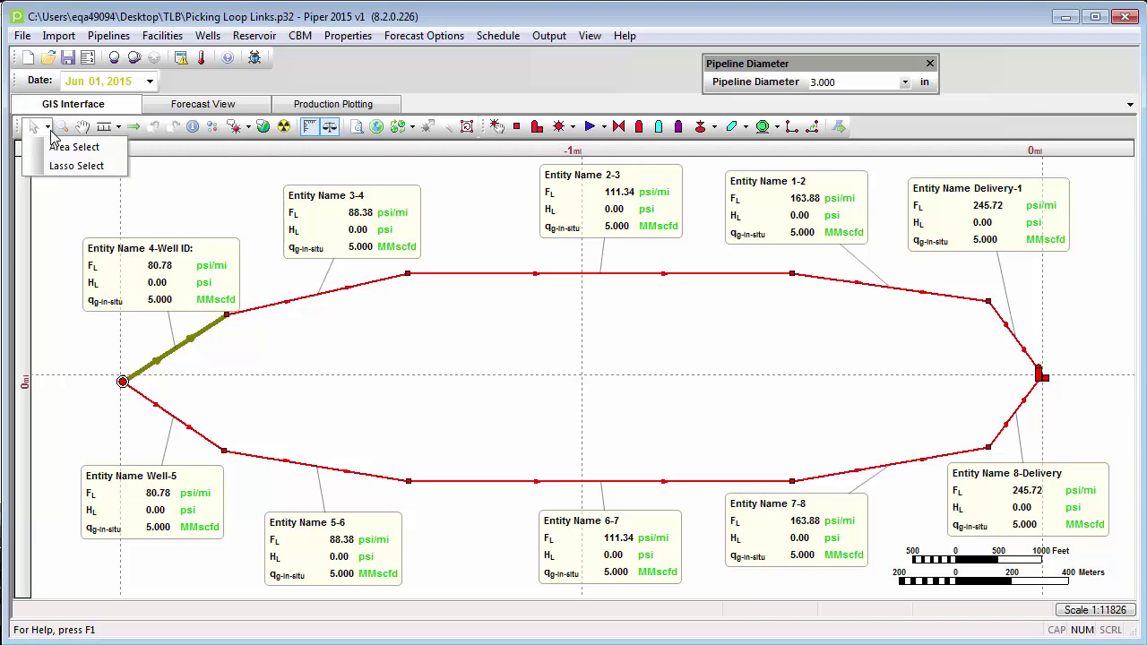
left_click(124, 168)
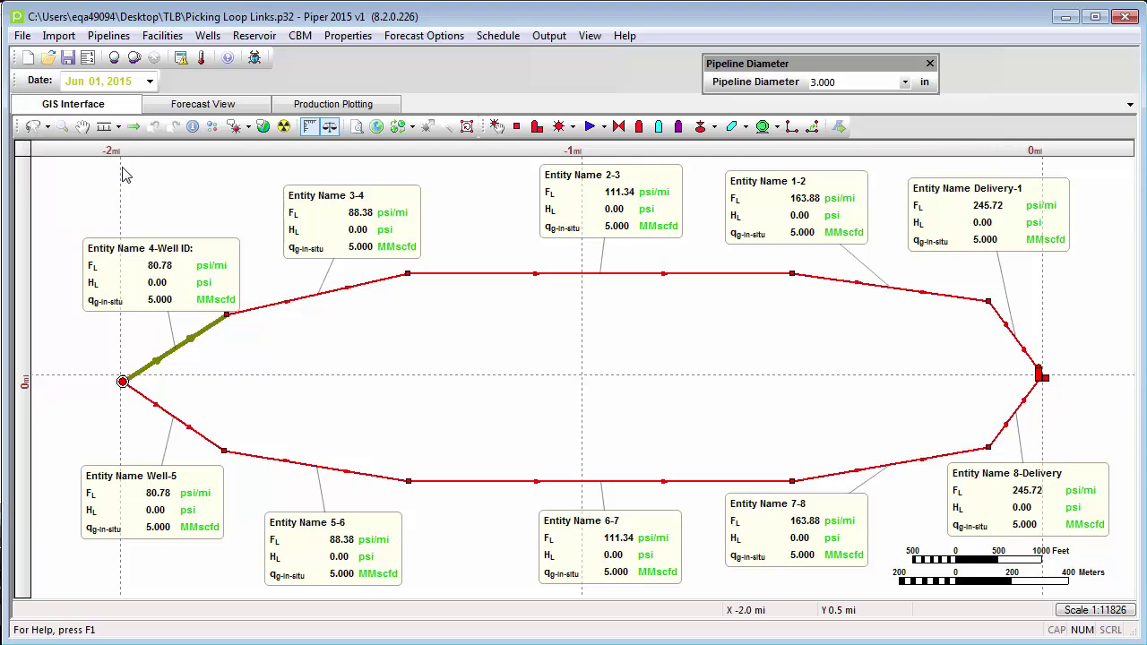
mouse_move(54, 313)
left_mouse_down()
mouse_move(120, 420)
mouse_move(255, 357)
mouse_move(373, 337)
mouse_move(654, 336)
mouse_move(959, 375)
mouse_move(1054, 375)
mouse_move(1071, 348)
mouse_move(1008, 255)
mouse_move(780, 166)
mouse_move(343, 161)
mouse_move(222, 178)
mouse_move(121, 206)
mouse_move(75, 255)
mouse_move(53, 307)
left_mouse_up()
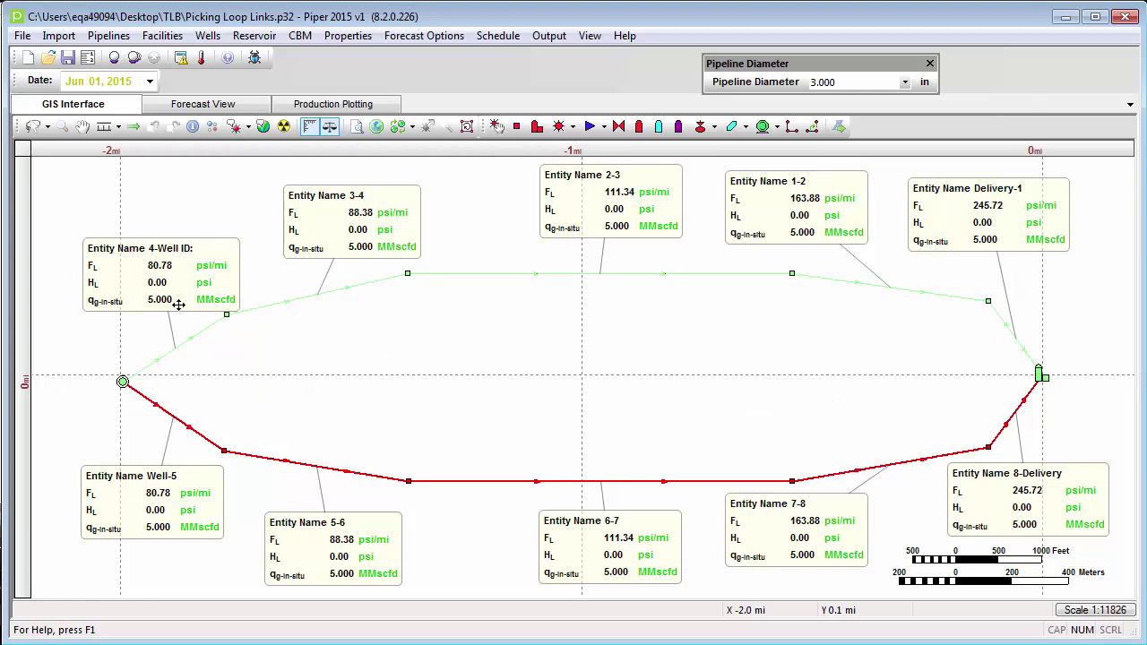
right_click(303, 308)
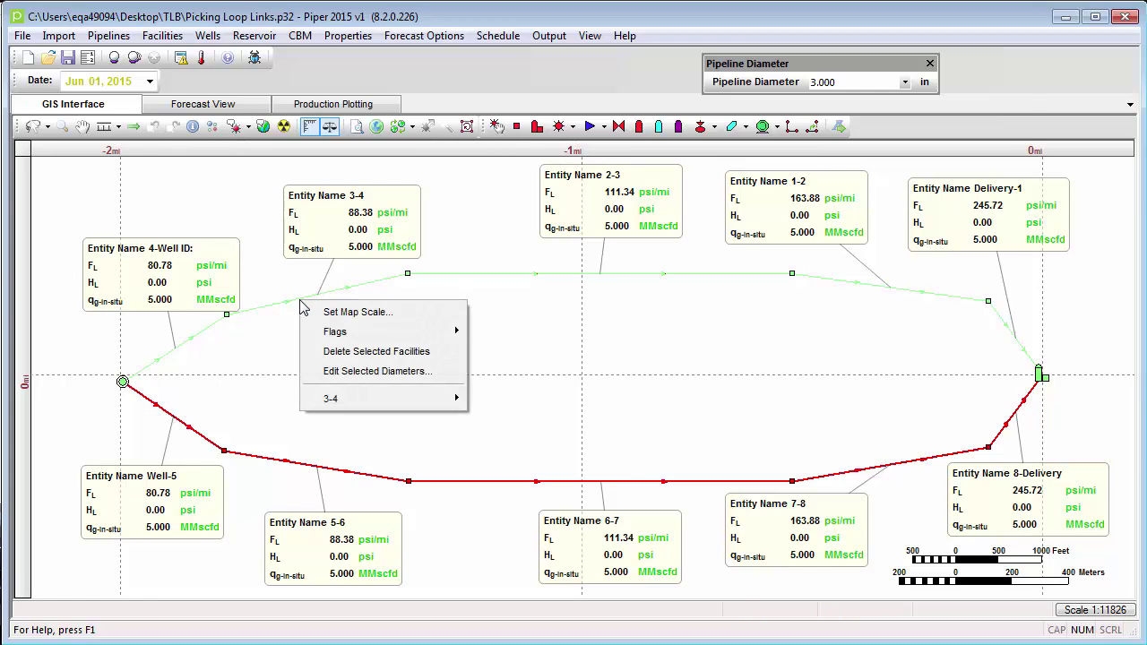
left_click(430, 381)
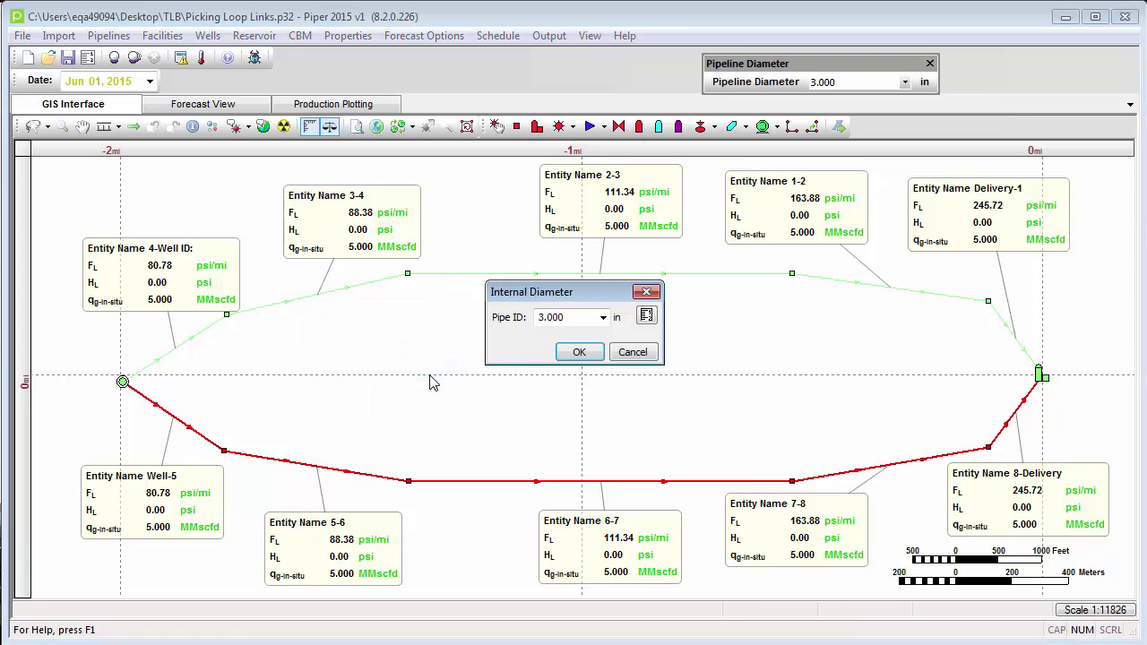
left_click(604, 317)
left_click(580, 346)
left_click(580, 352)
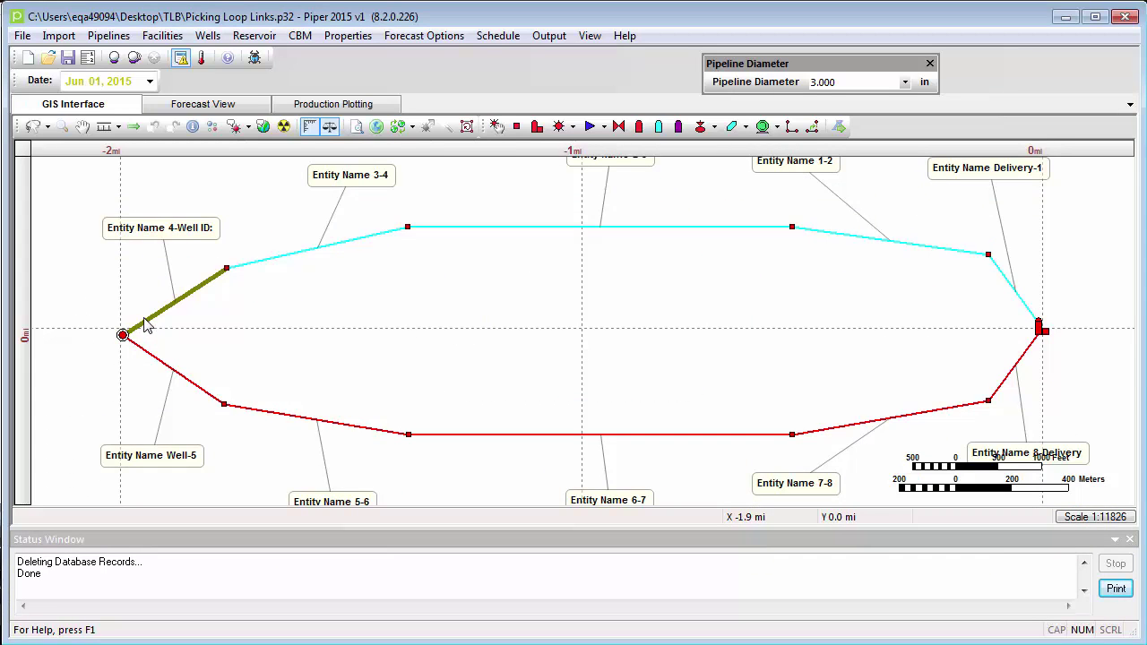
Run the forecast with the enlarged upper branch and inspect the flow rates and the Delivery-1 link's details.
mouse_move(126, 336)
mouse_move(247, 271)
left_click(115, 60)
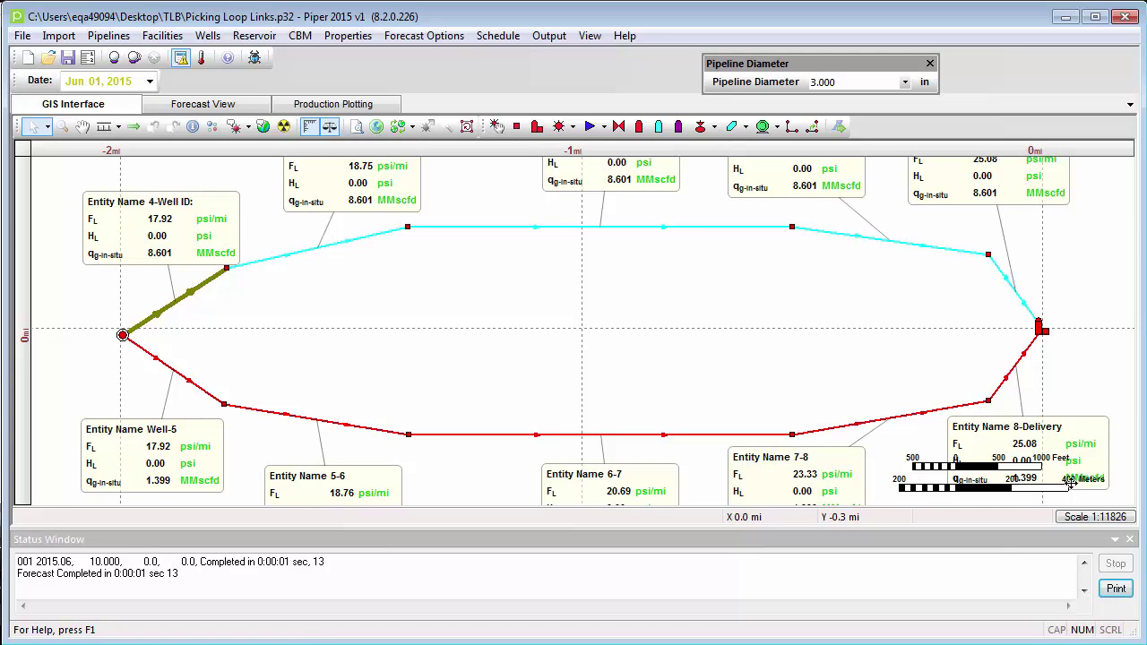
left_click(1129, 541)
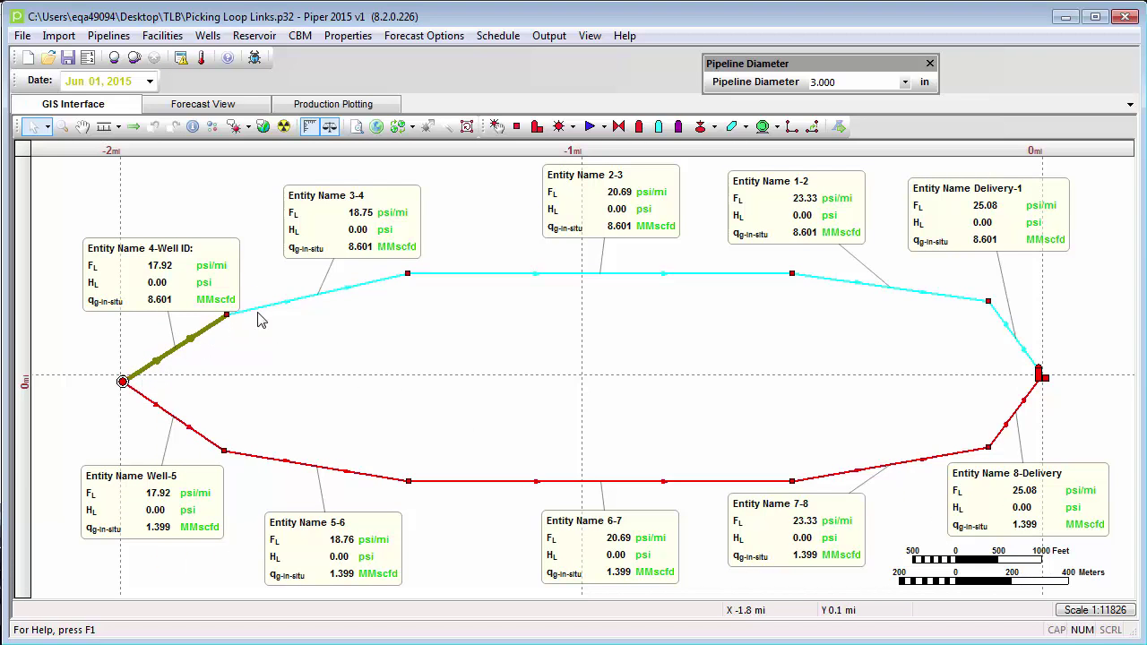
mouse_move(1027, 355)
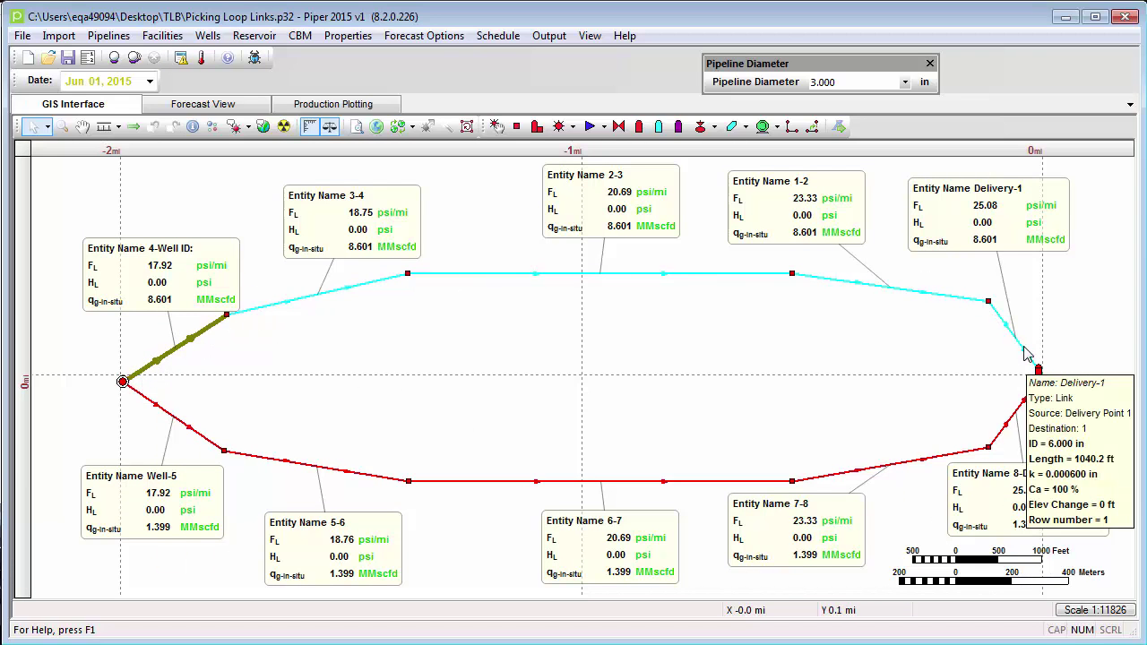
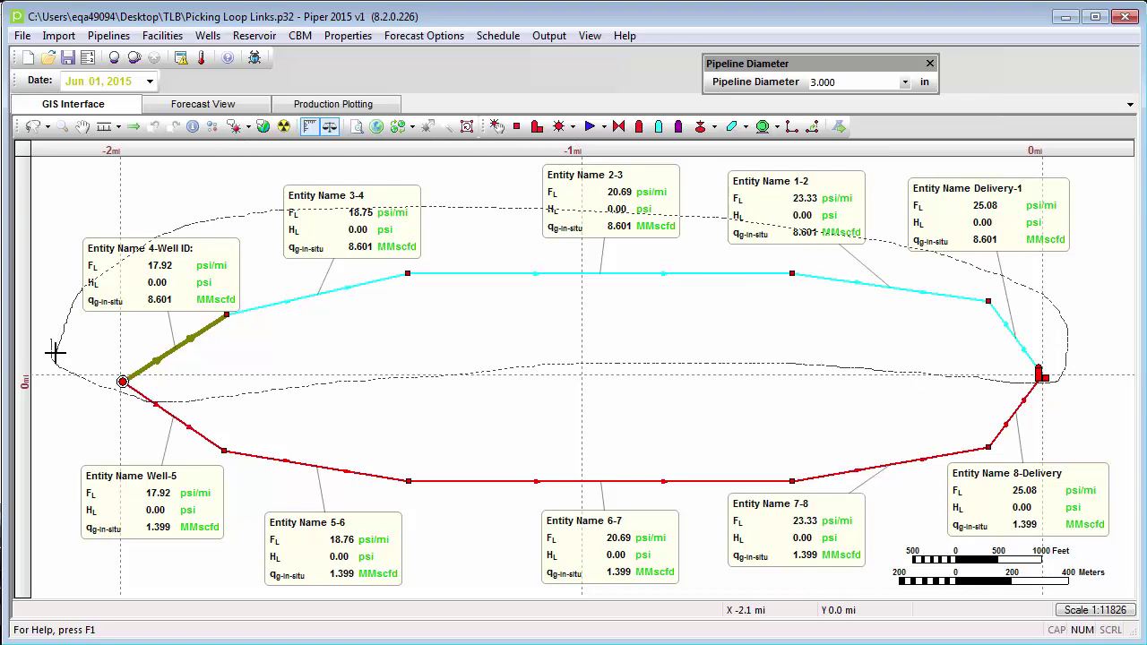
Set the internal diameter of the lasso-selected upper branch links to 3.000 in and dismiss the Status Window.
right_click(191, 339)
left_click(269, 409)
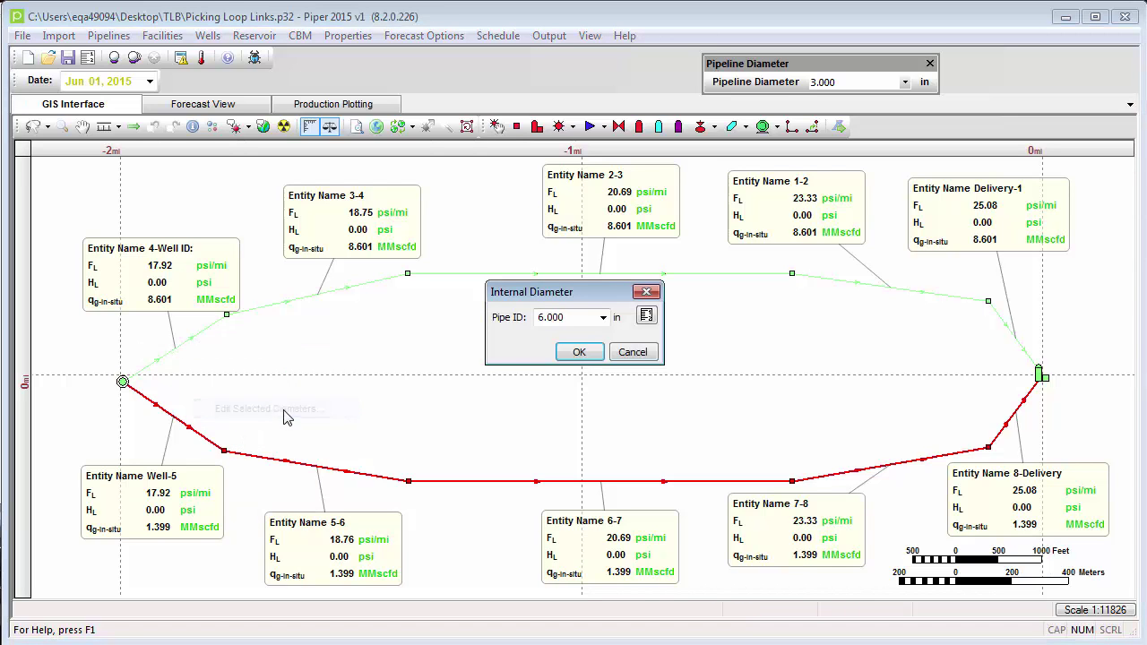
left_click(603, 318)
left_click(576, 339)
left_click(580, 352)
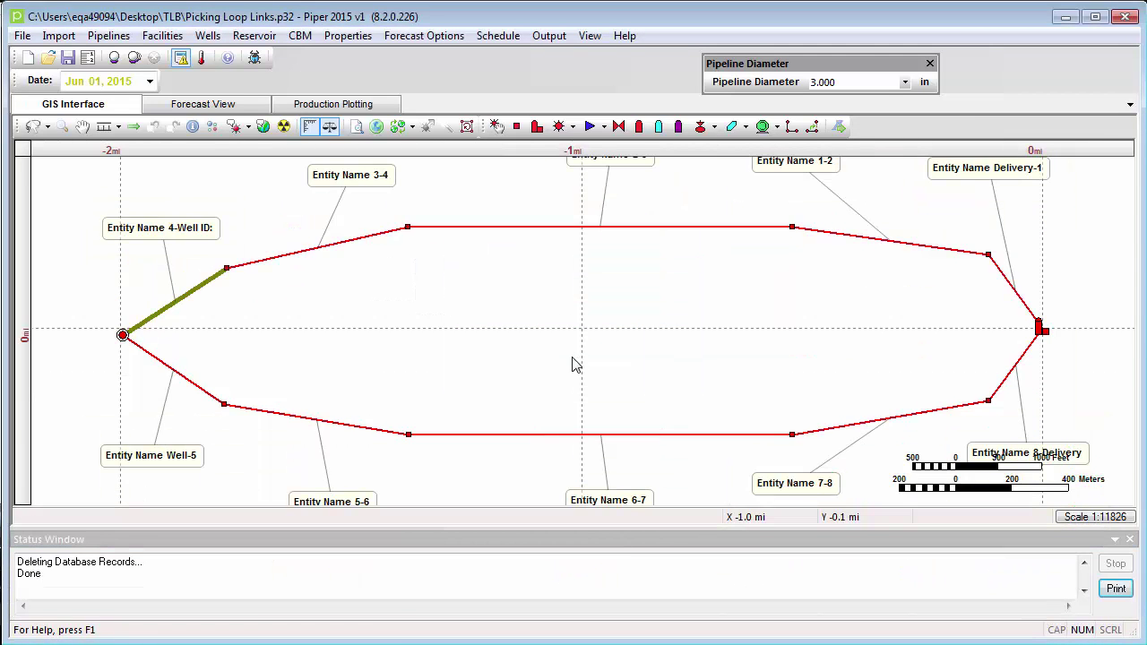
left_click(1129, 540)
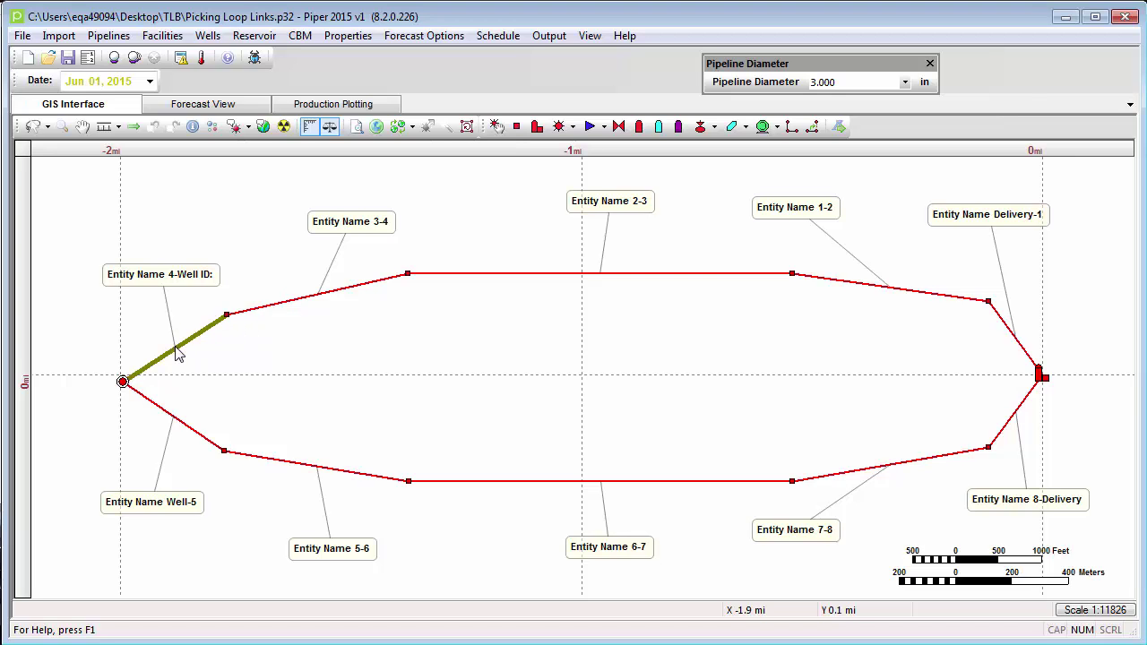
Set the default loop link selection method to User Selects Loop Link, declining to run the automatic loop link selection routines.
mouse_move(176, 354)
left_click(351, 35)
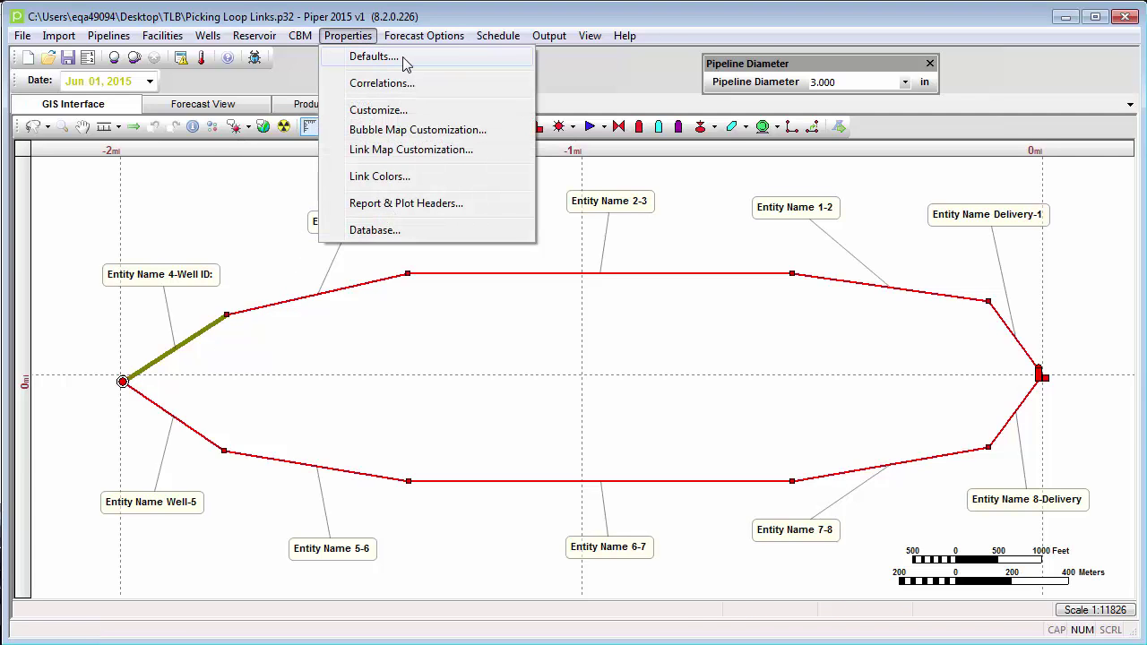
left_click(395, 58)
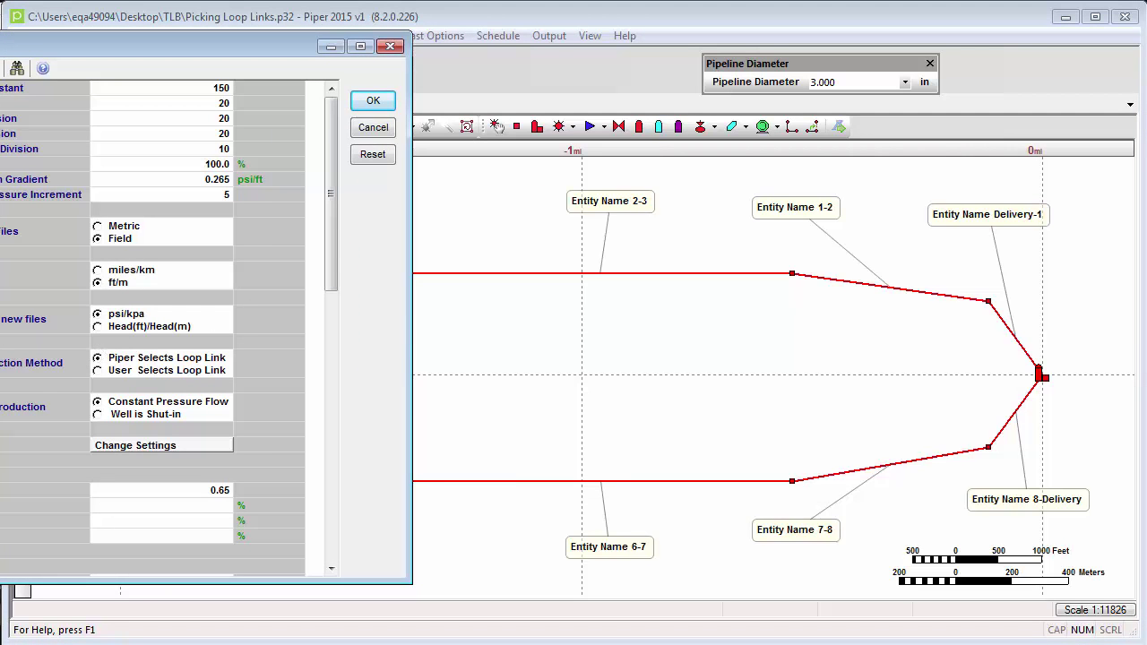
left_click(98, 372)
left_click(373, 102)
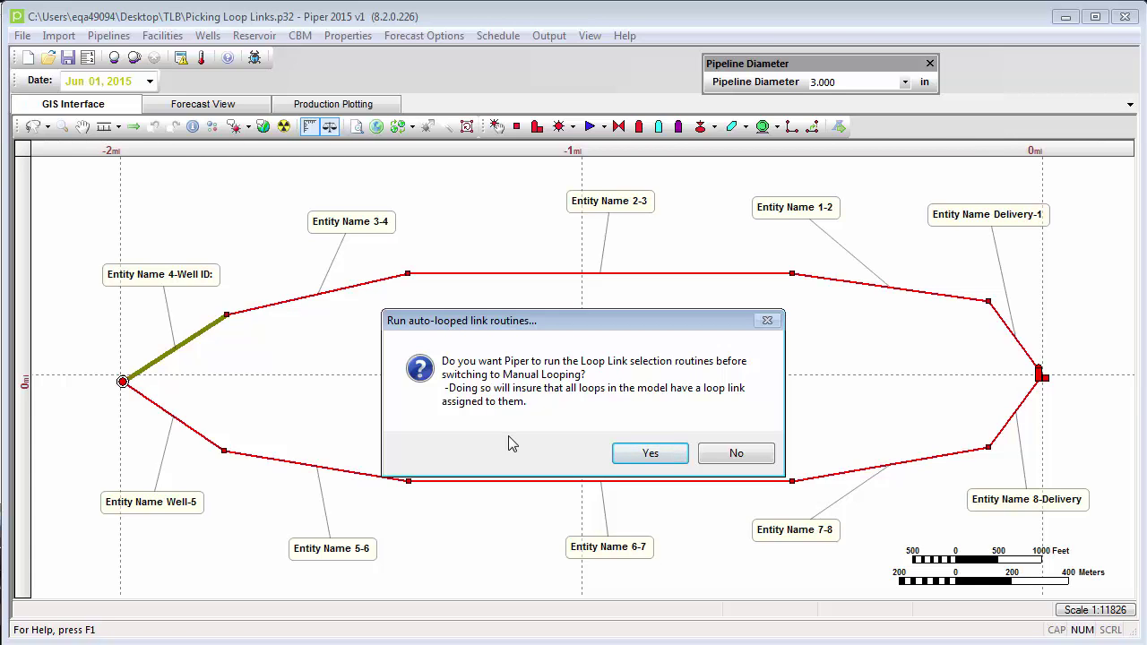
left_click(716, 456)
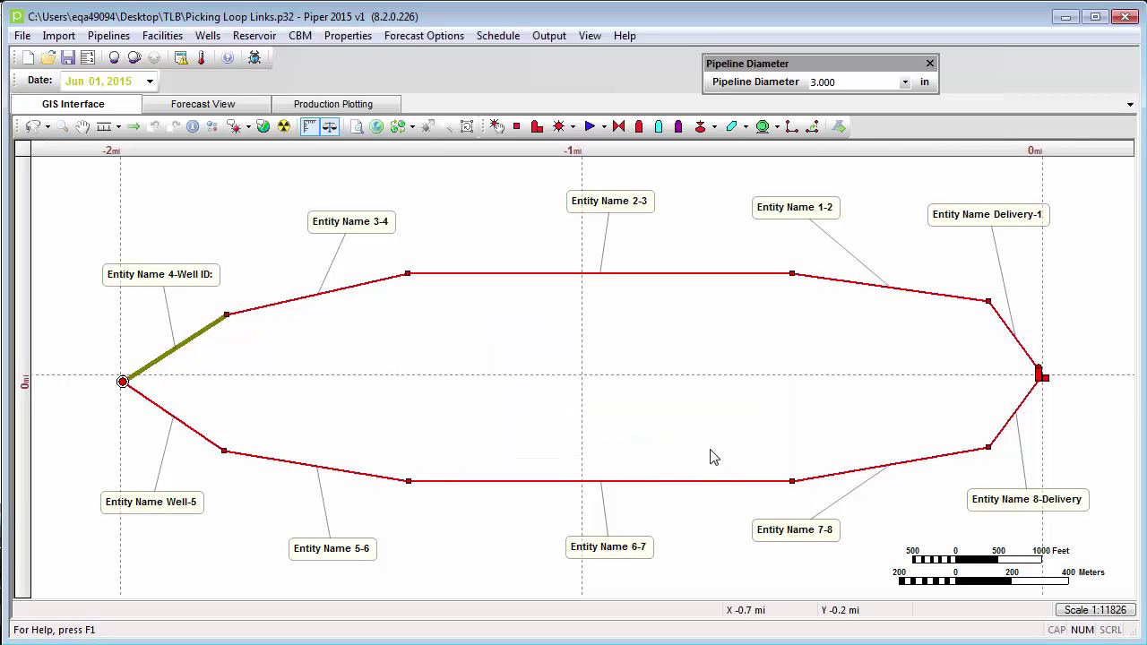
Clear the Looped setting of the link from node 4 to Well in the Gathering System table.
mouse_move(221, 329)
left_click(109, 35)
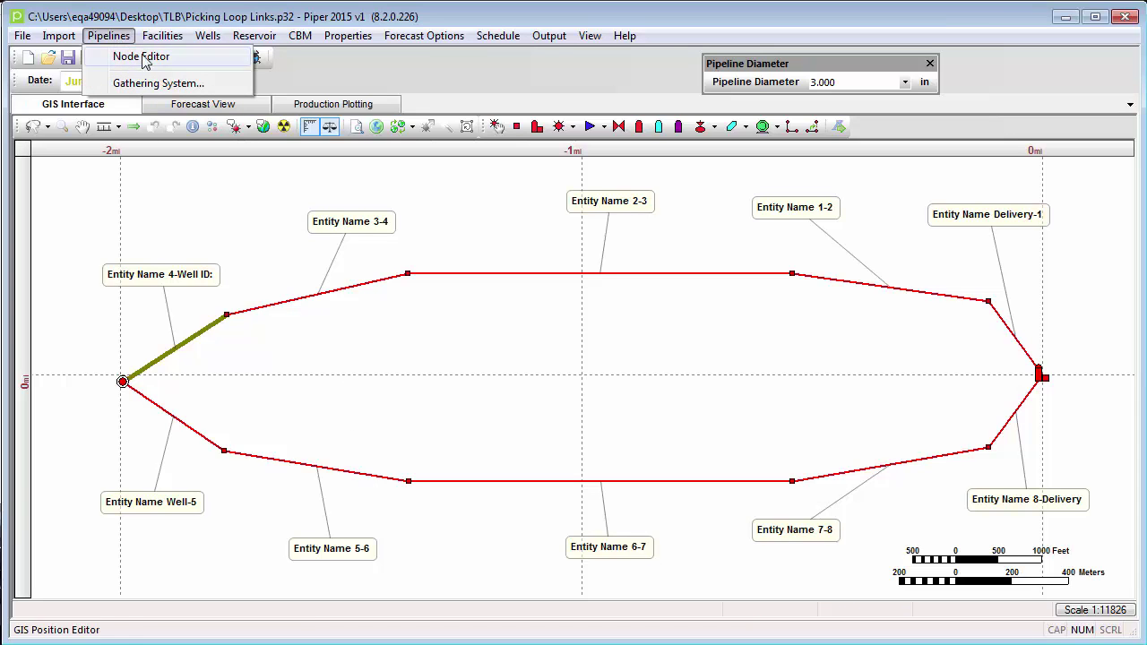
left_click(158, 82)
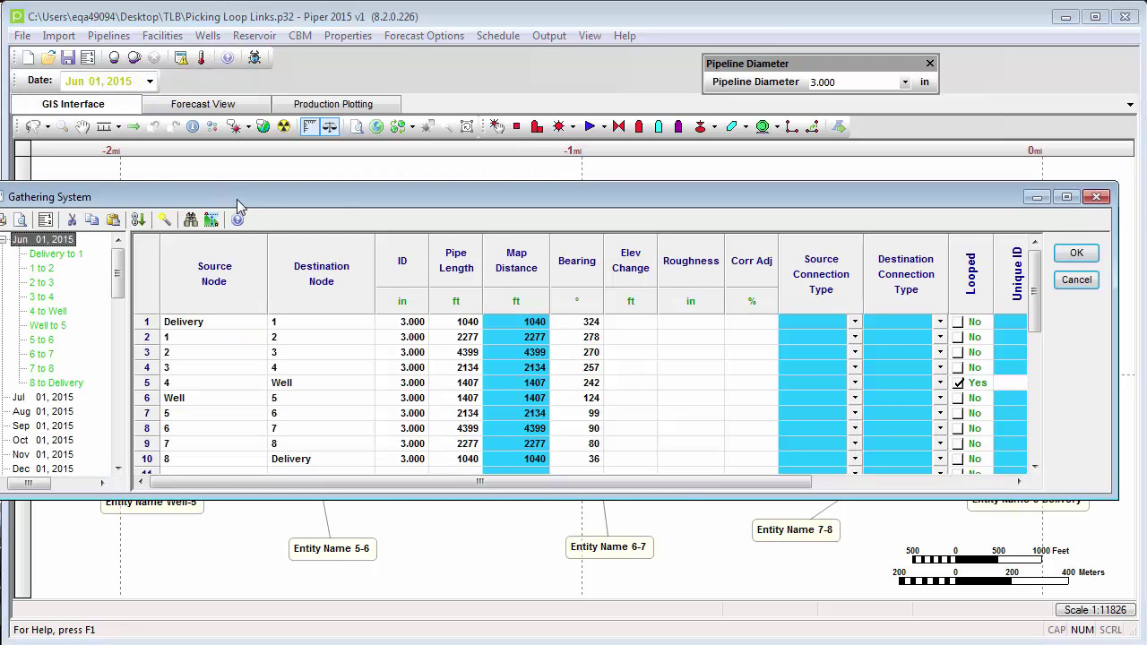
left_click_drag(246, 199, 228, 346)
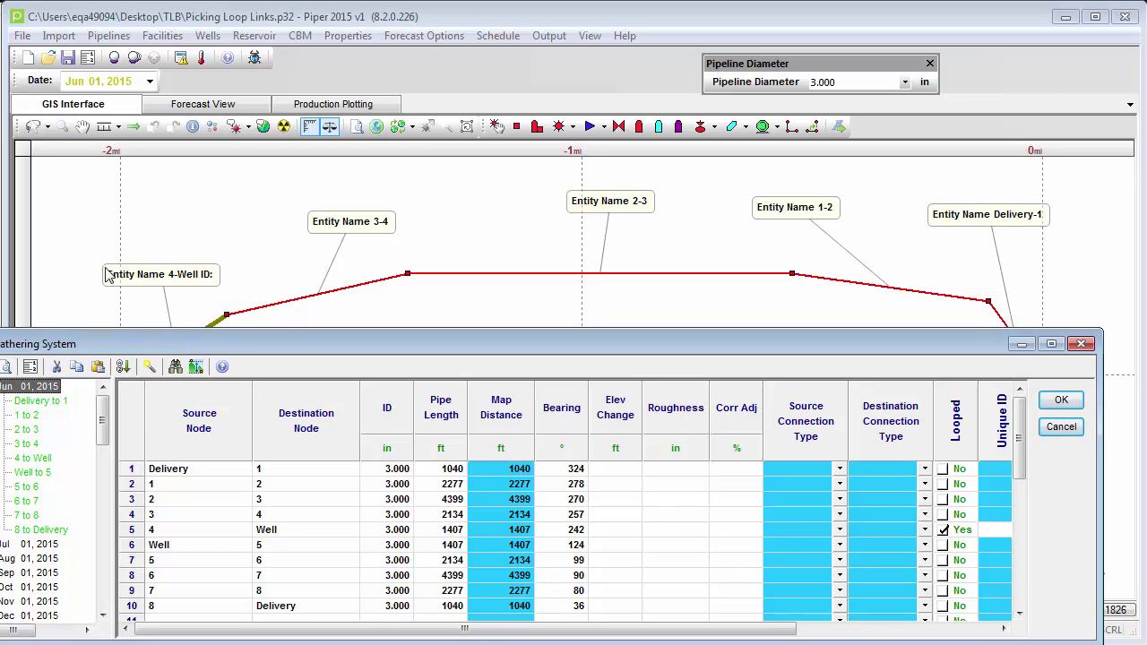
left_click_drag(183, 344, 179, 143)
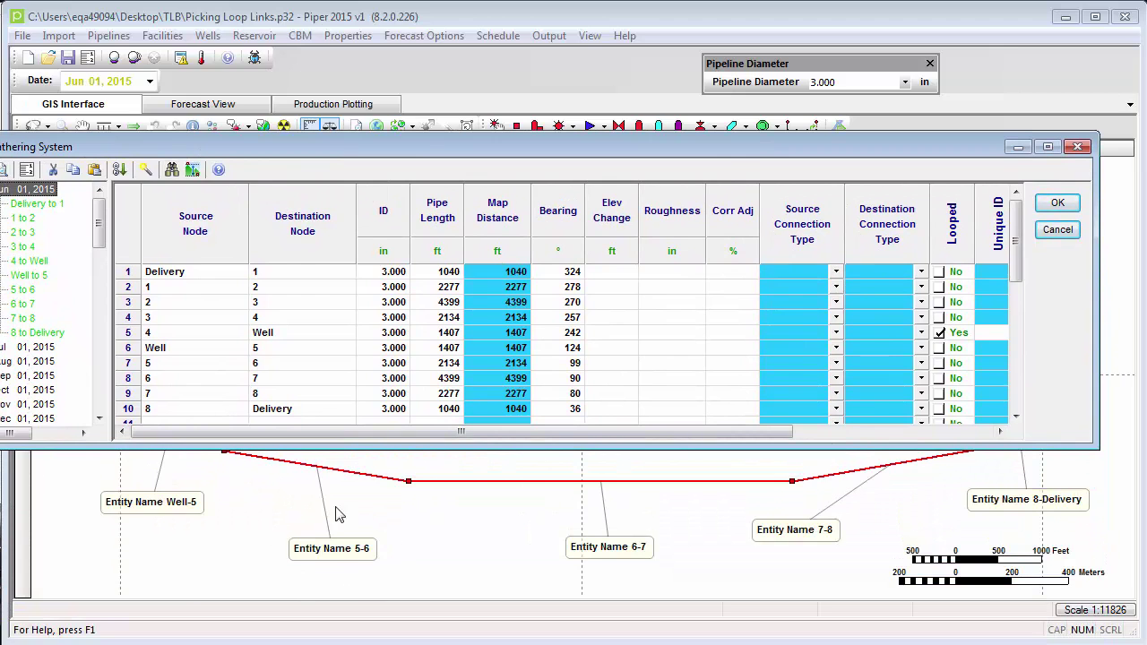
left_click(125, 333)
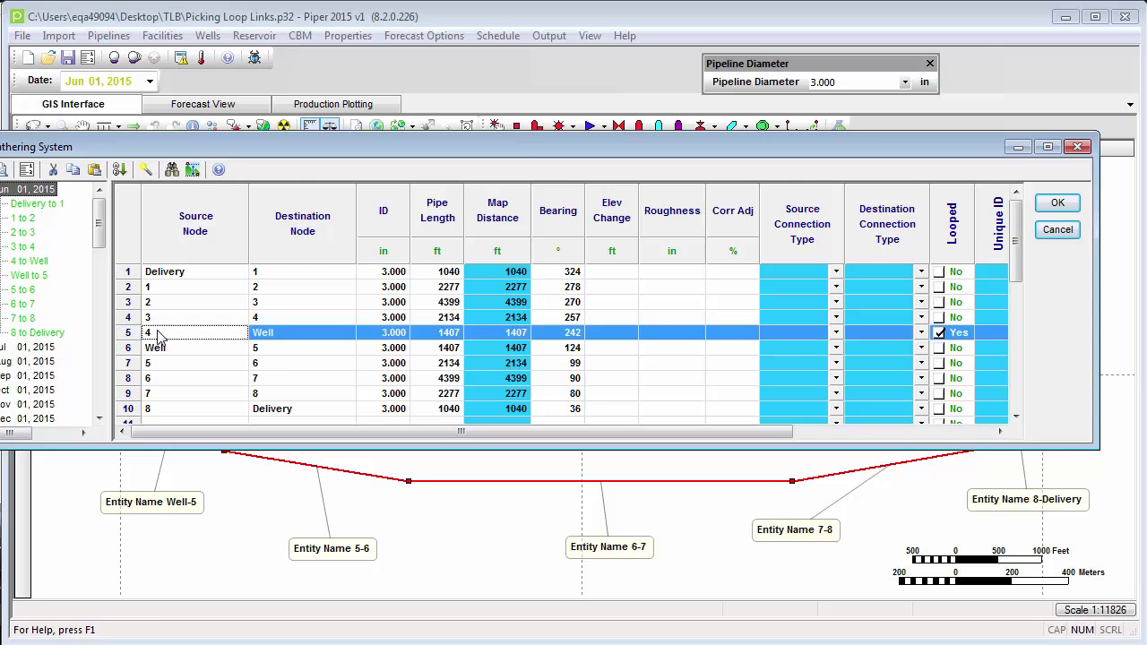
left_click(942, 334)
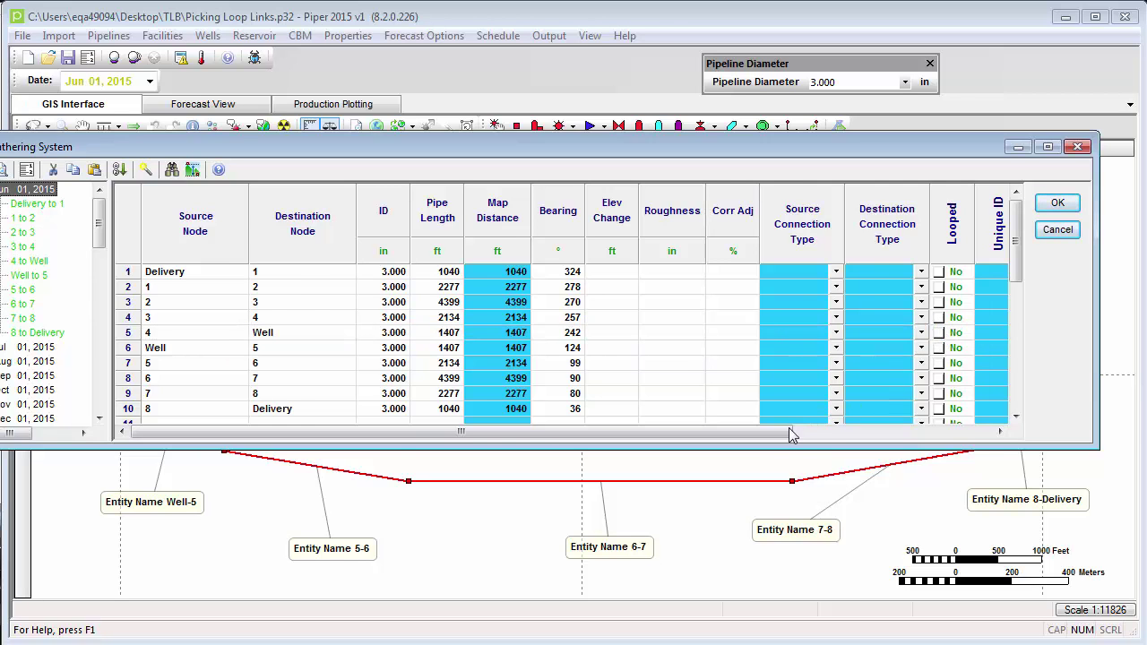
Enter the remark "moved loop link" for the link from node 4 to Well.
left_click_drag(789, 431, 922, 439)
left_click(847, 333)
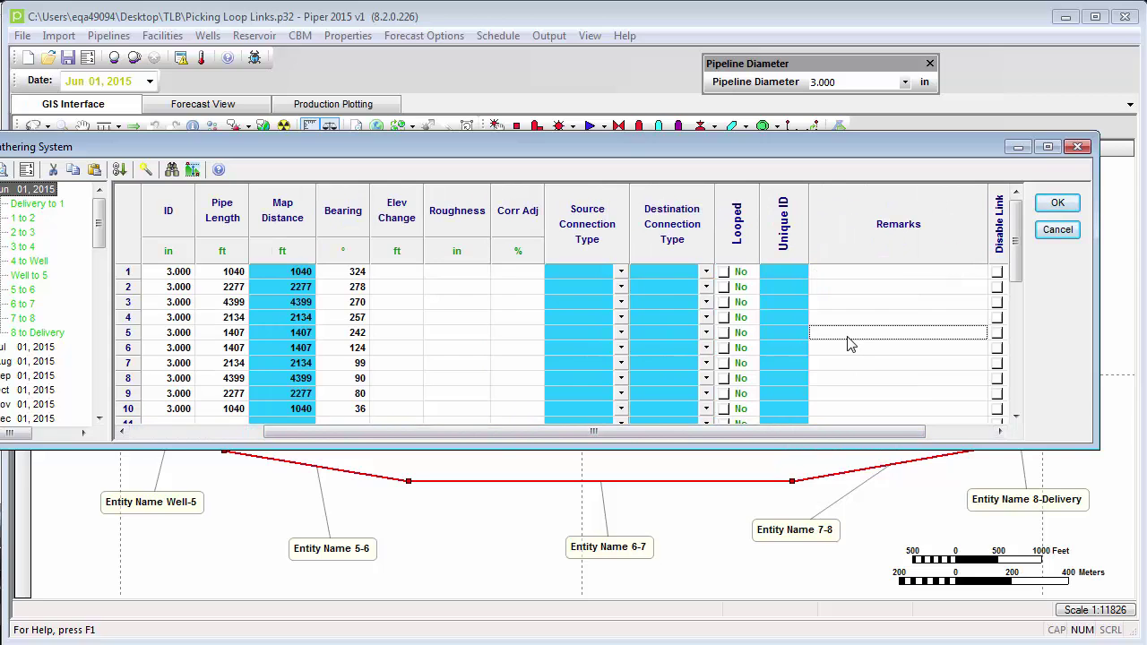
type("moved ")
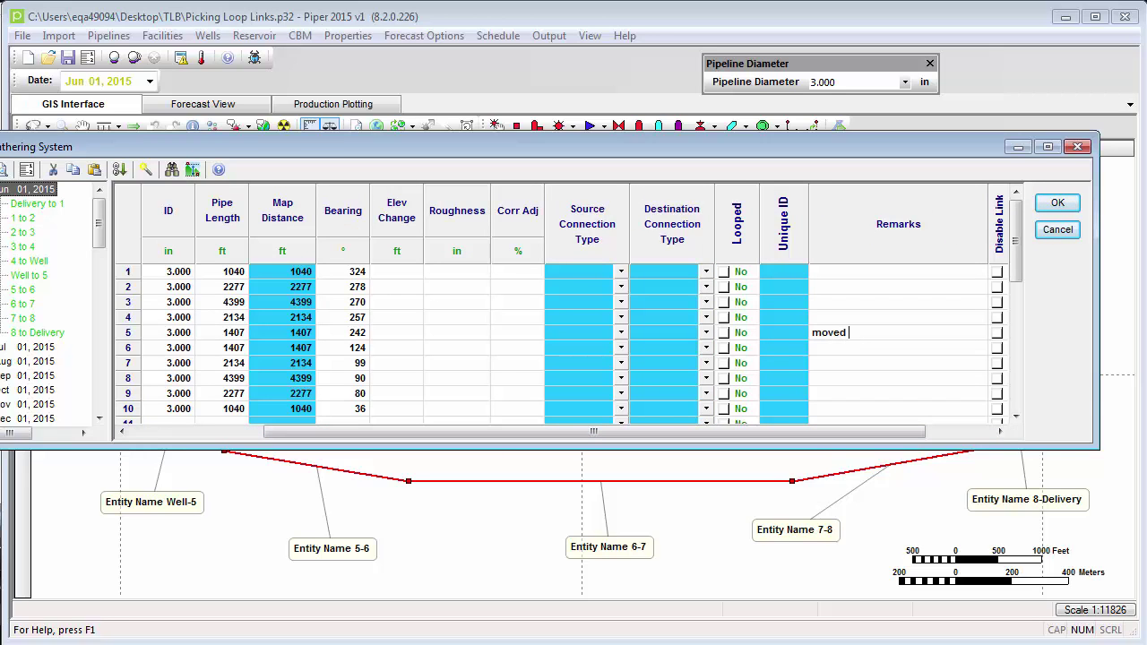
type("loop link")
left_click(846, 352)
Mark the link from node 5 to node 6 as Looped in the Gathering System table.
left_click_drag(833, 434, 661, 434)
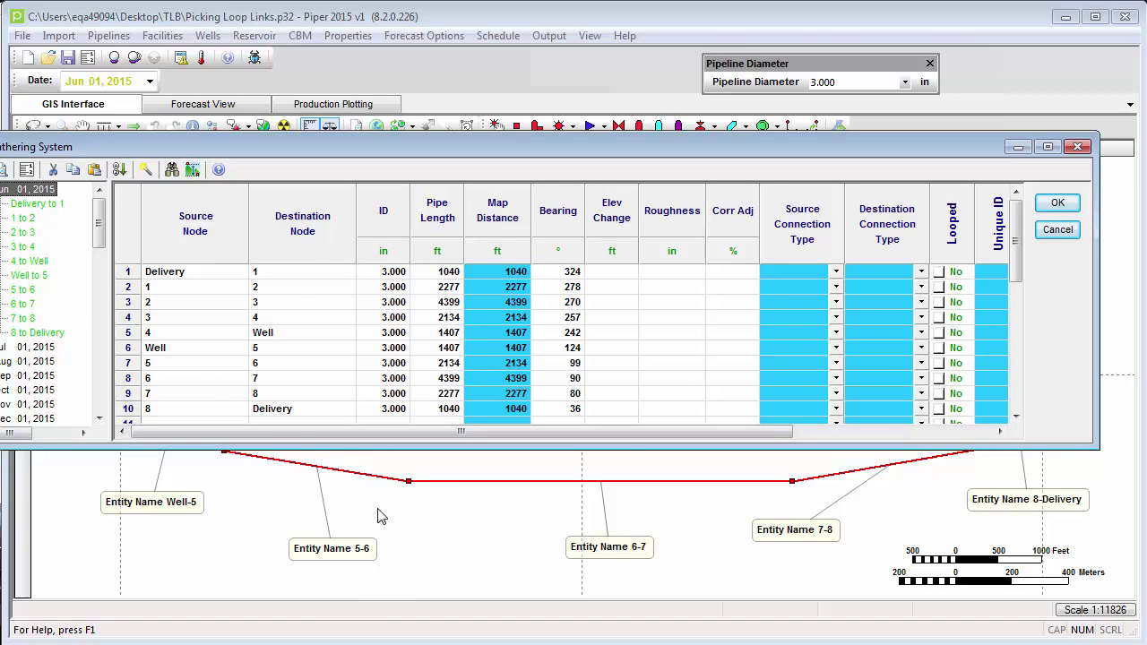
left_click(122, 364)
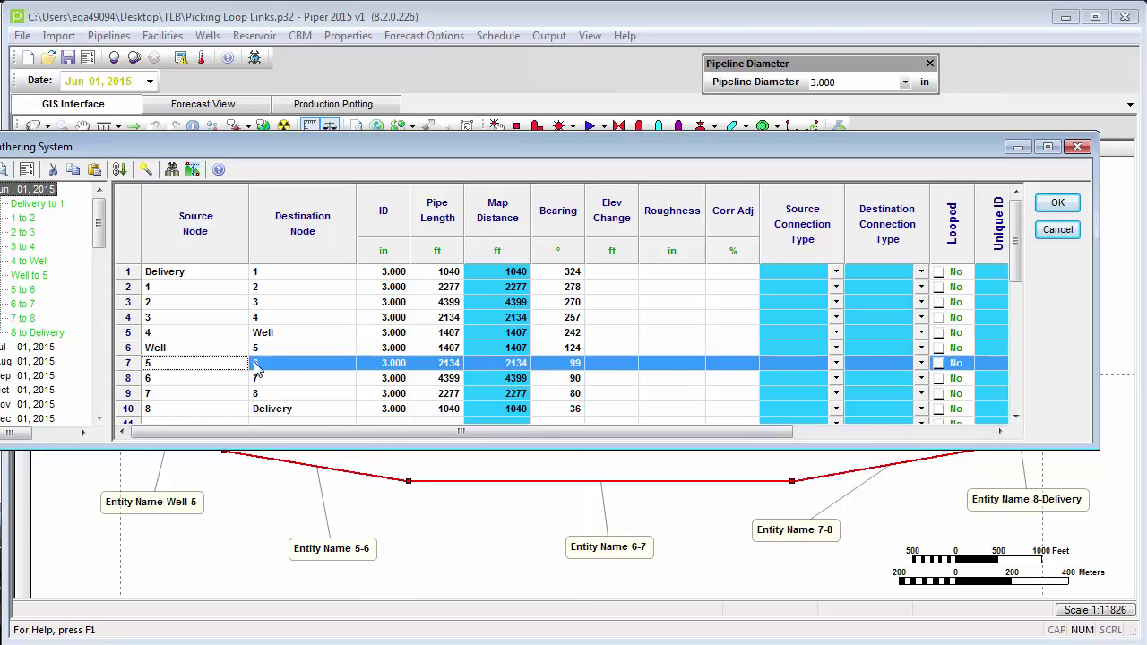
left_click(939, 363)
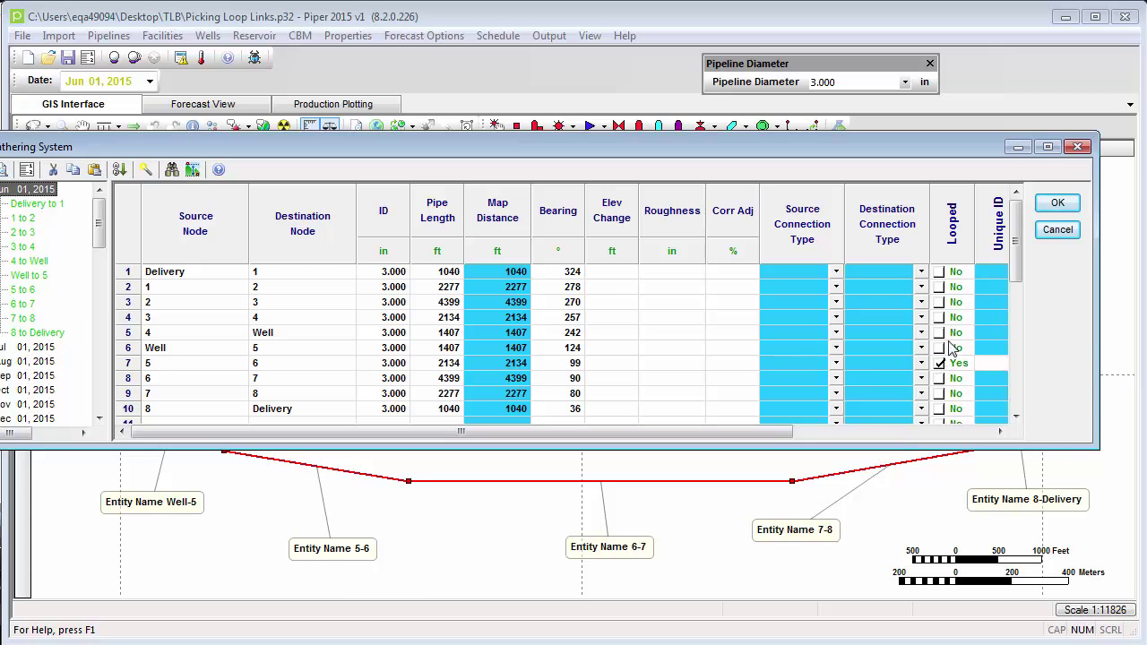
Enter the remark "moved from link 4-well" for the link from node 5 to node 6 and accept the Gathering System changes.
left_click_drag(791, 433, 883, 376)
left_click(881, 365)
type("mo")
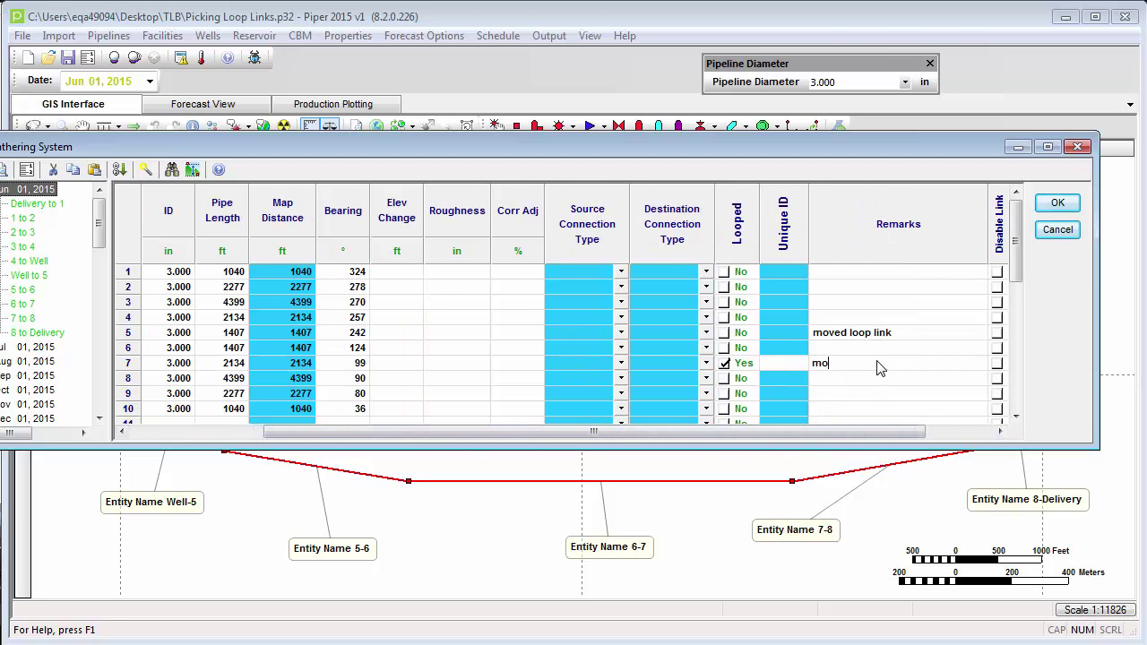
type("ved from link 4-well")
key("Return")
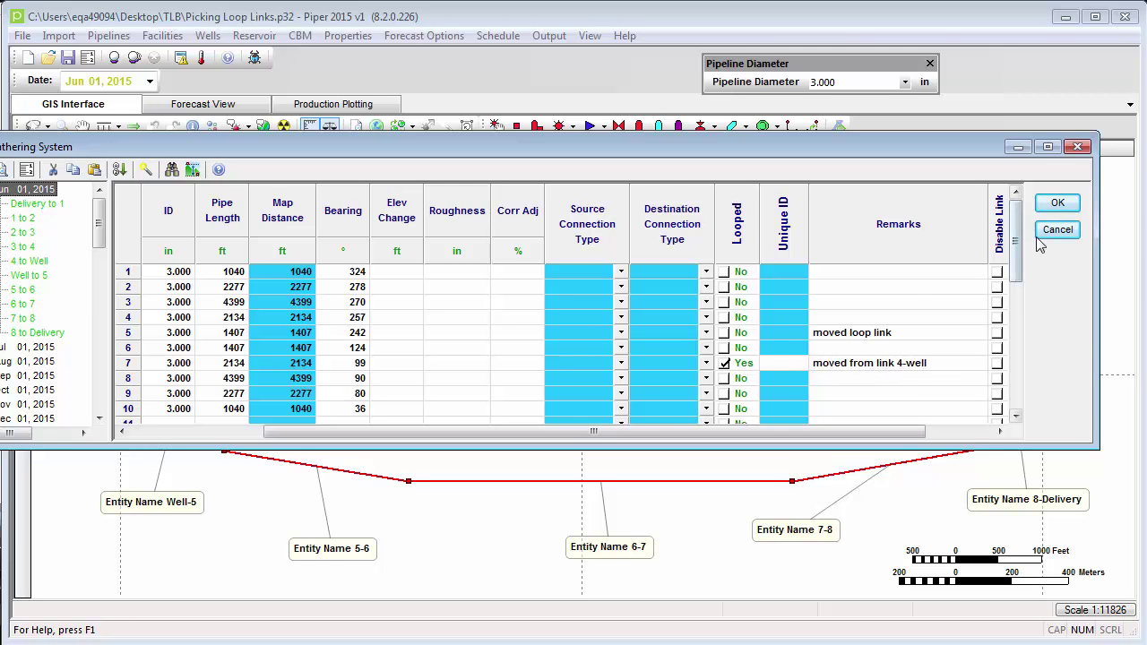
left_click(1057, 202)
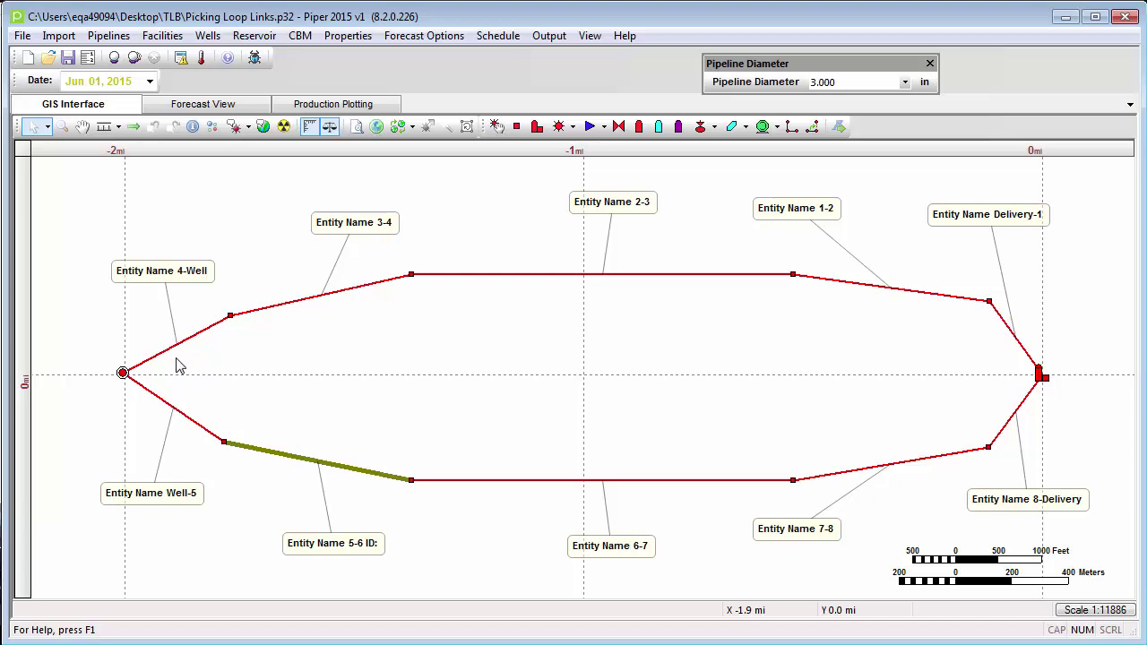
Run the forecast with the moved loop link and check the link from node 8 to Delivery on the map.
mouse_move(123, 375)
left_click(114, 62)
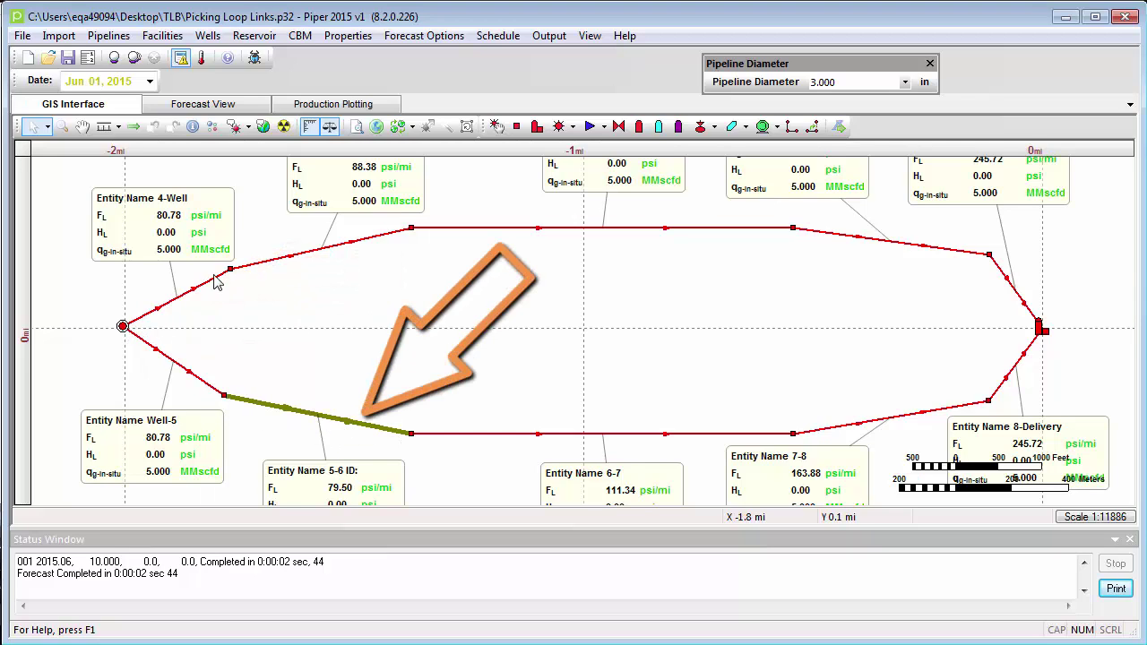
mouse_move(247, 273)
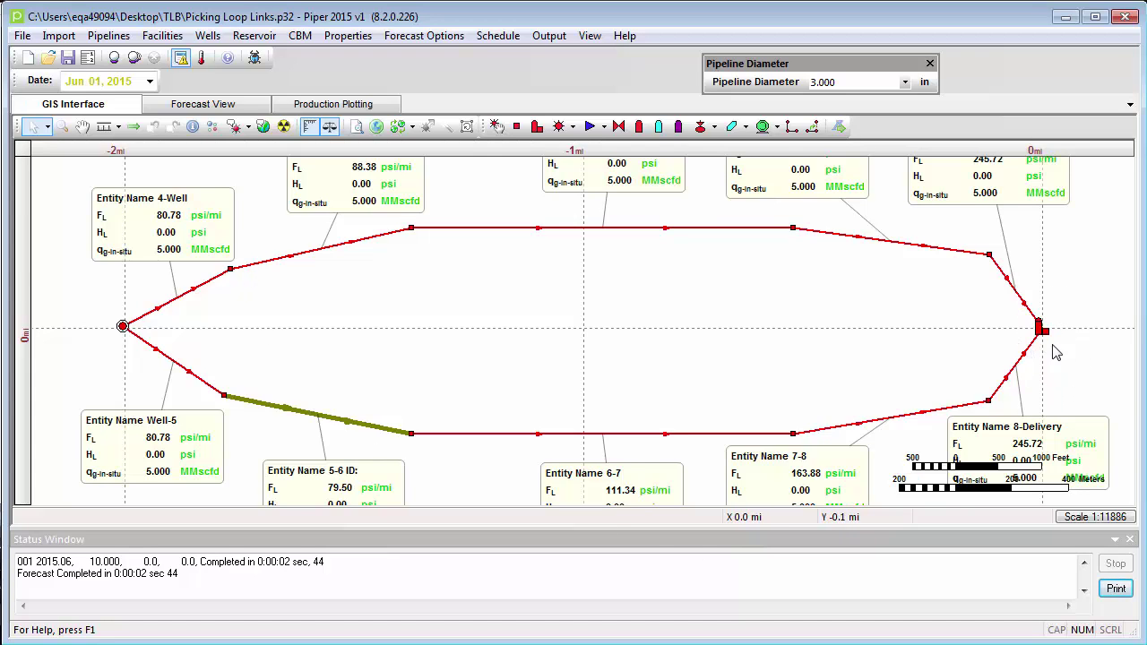
mouse_move(1036, 348)
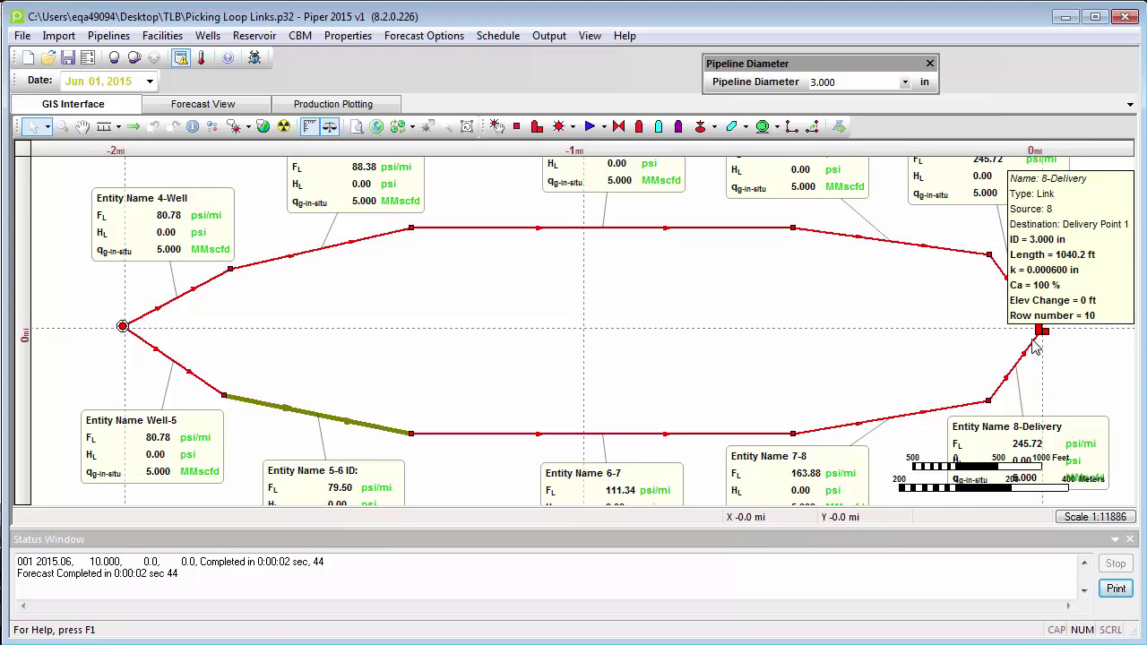